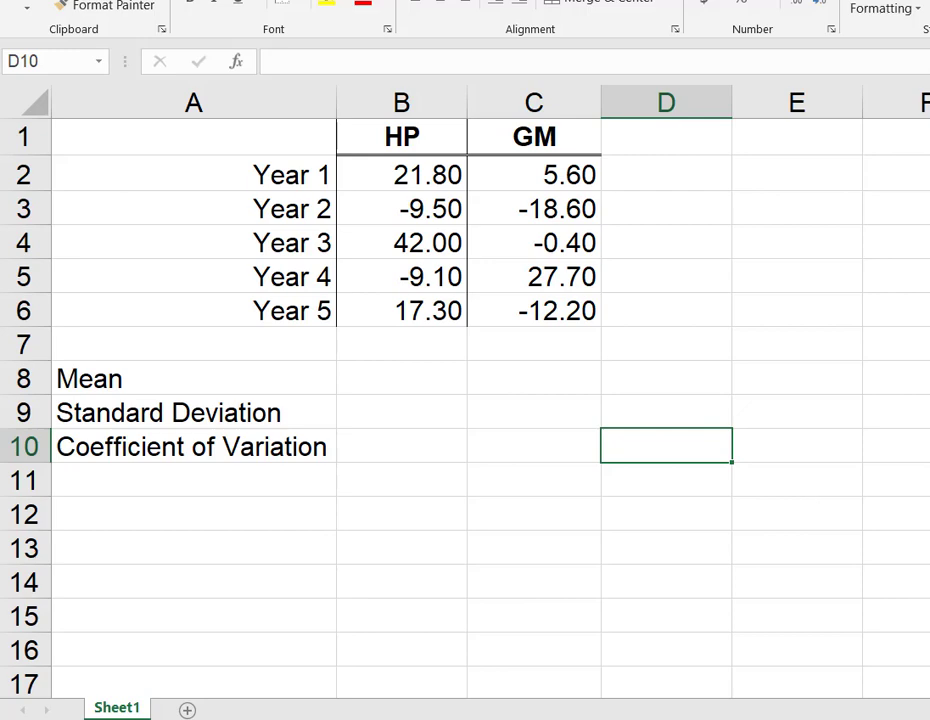
- Enter =AVERAGE(B2:B6) in B8 to get HP's mean return of 12.50
{"action": "left_click", "coordinate": [440, 140]}
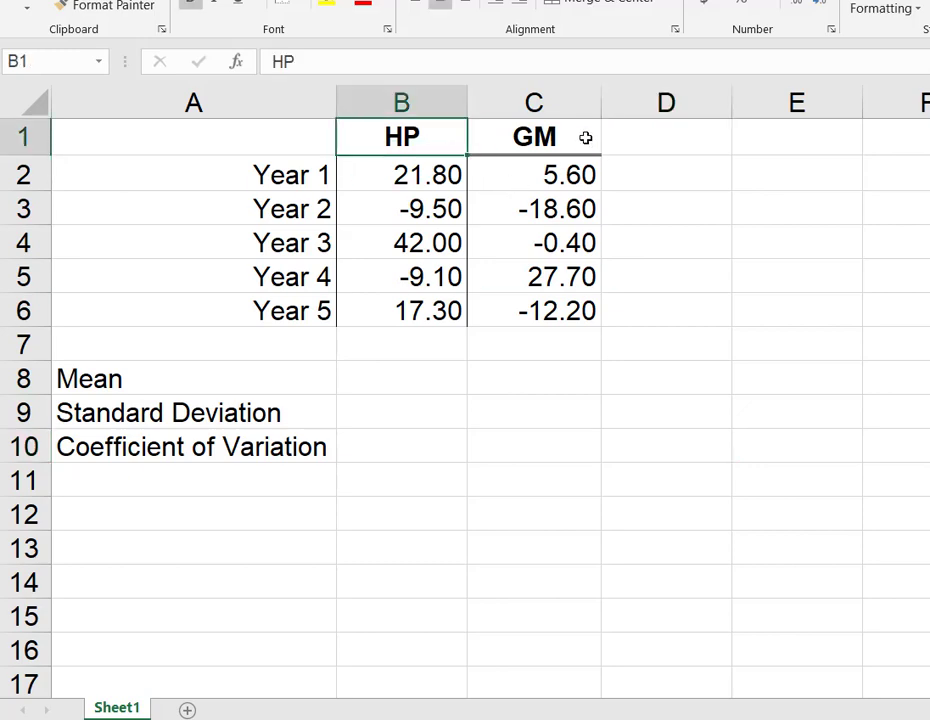
{"action": "left_click", "coordinate": [585, 138]}
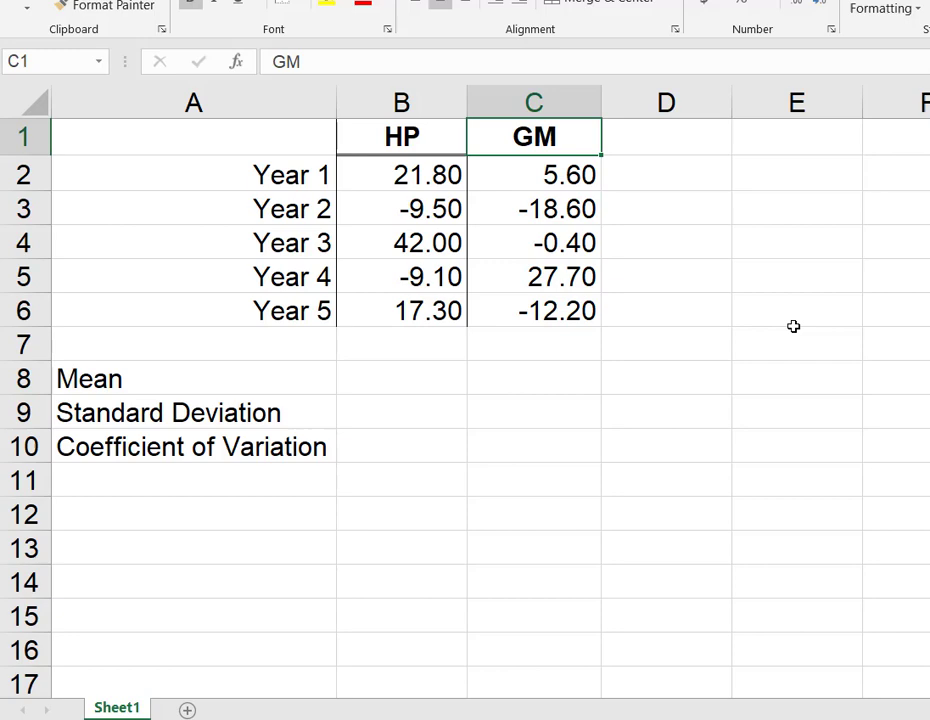
{"action": "left_click", "coordinate": [370, 378]}
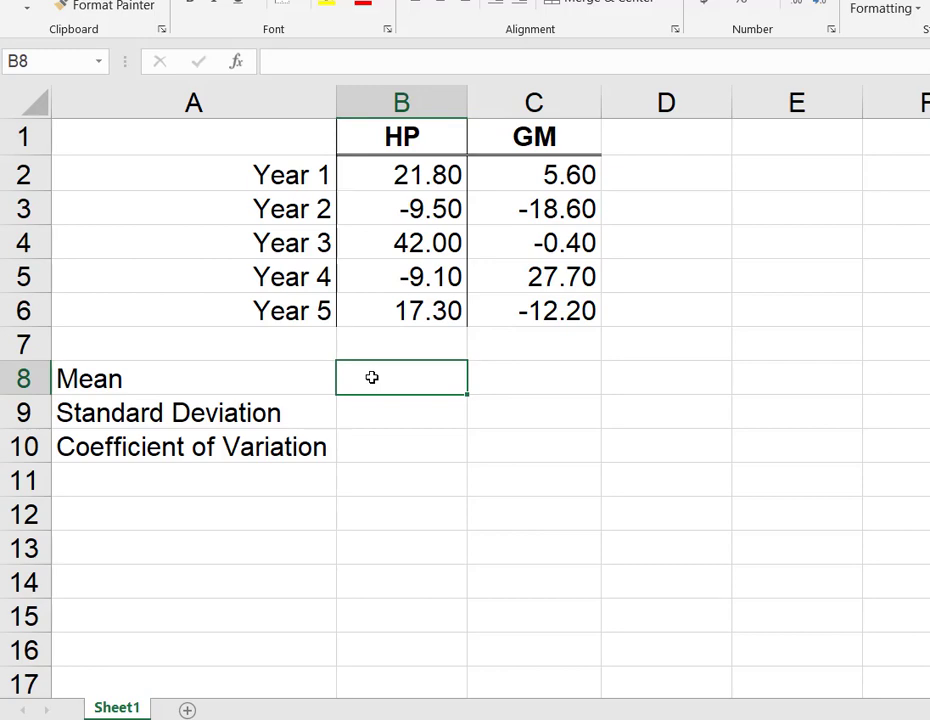
{"action": "type", "text": "="}
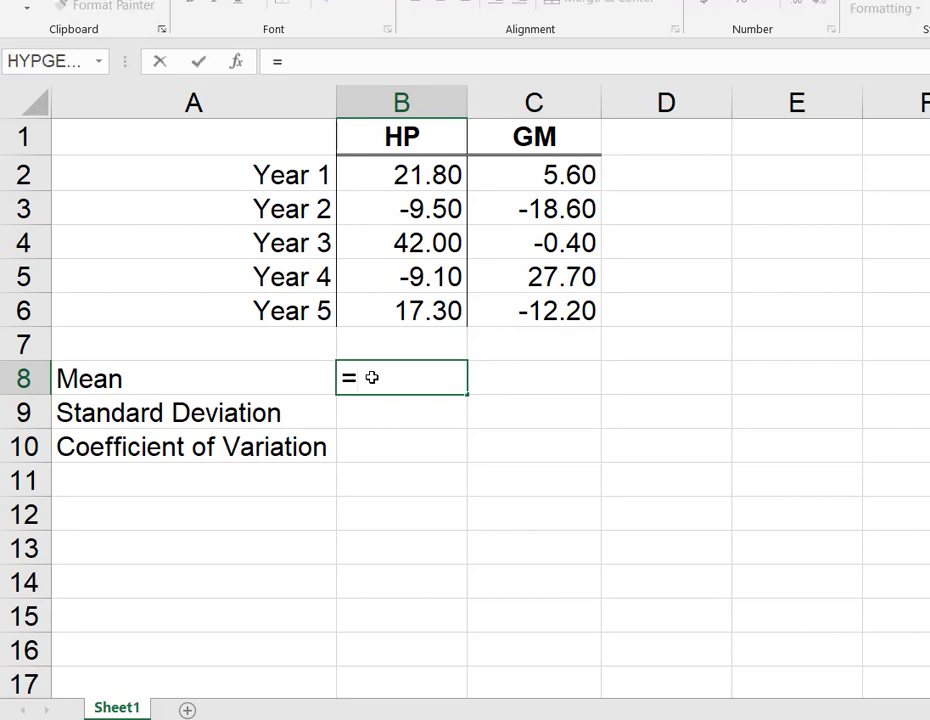
{"action": "type", "text": "AV"}
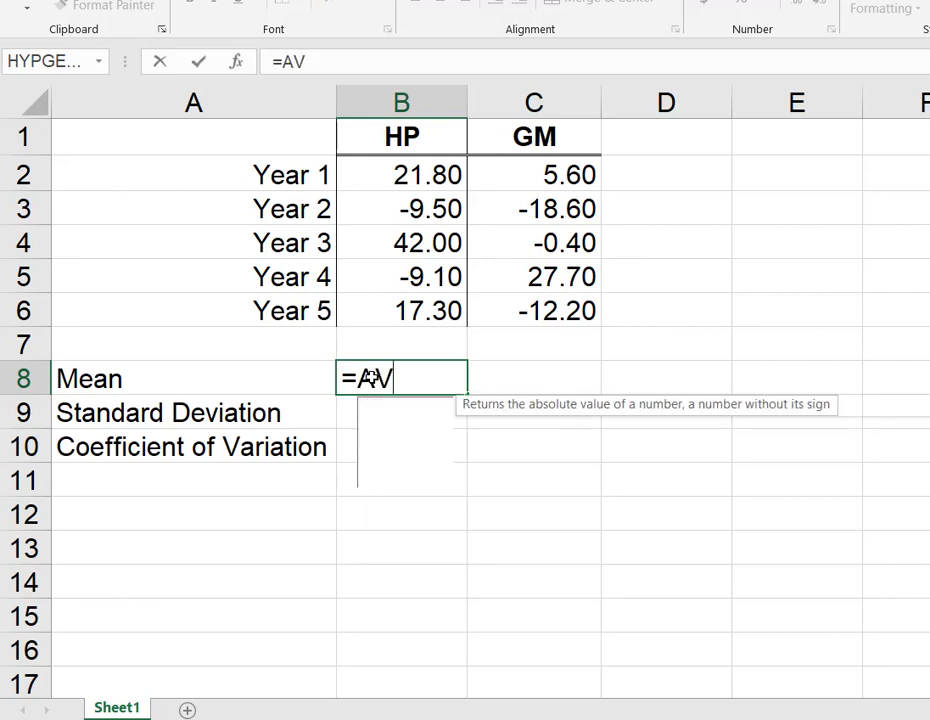
{"action": "type", "text": "E"}
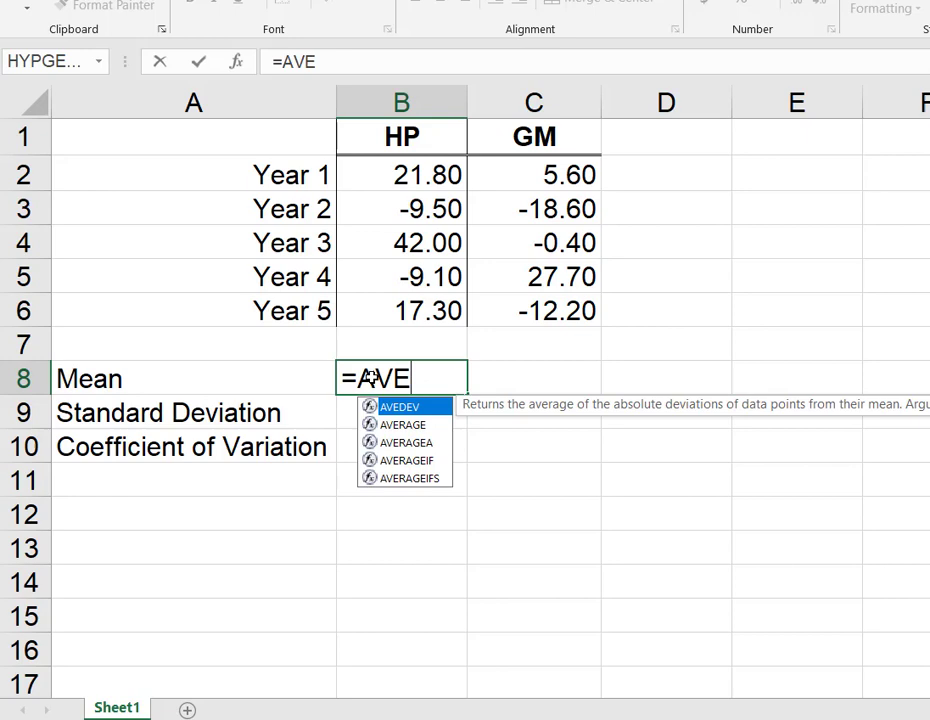
{"action": "left_click", "coordinate": [401, 426]}
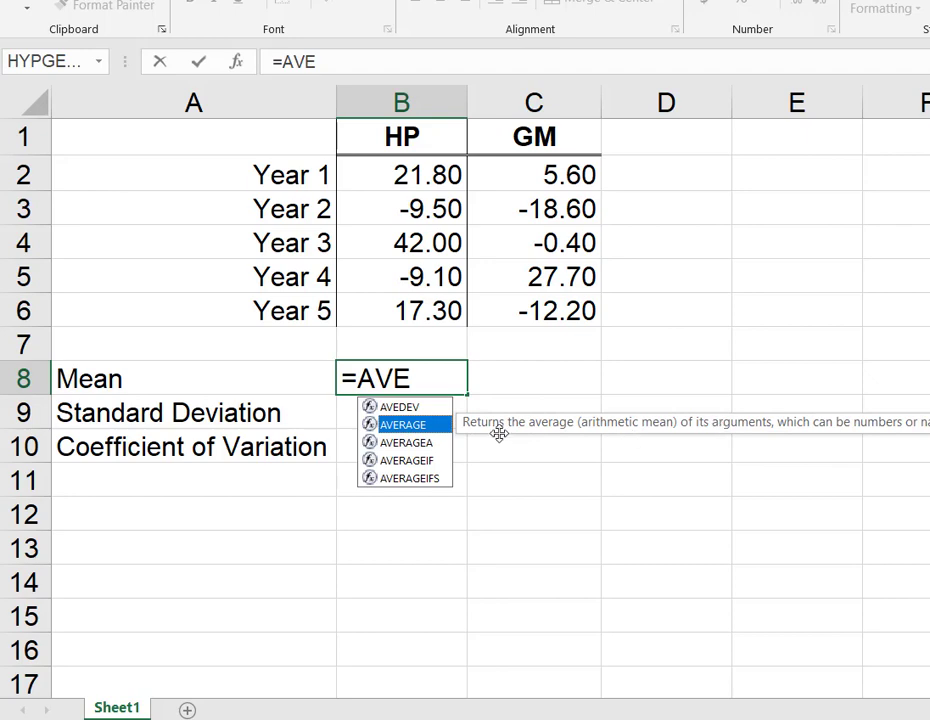
{"action": "double_click", "coordinate": [389, 426]}
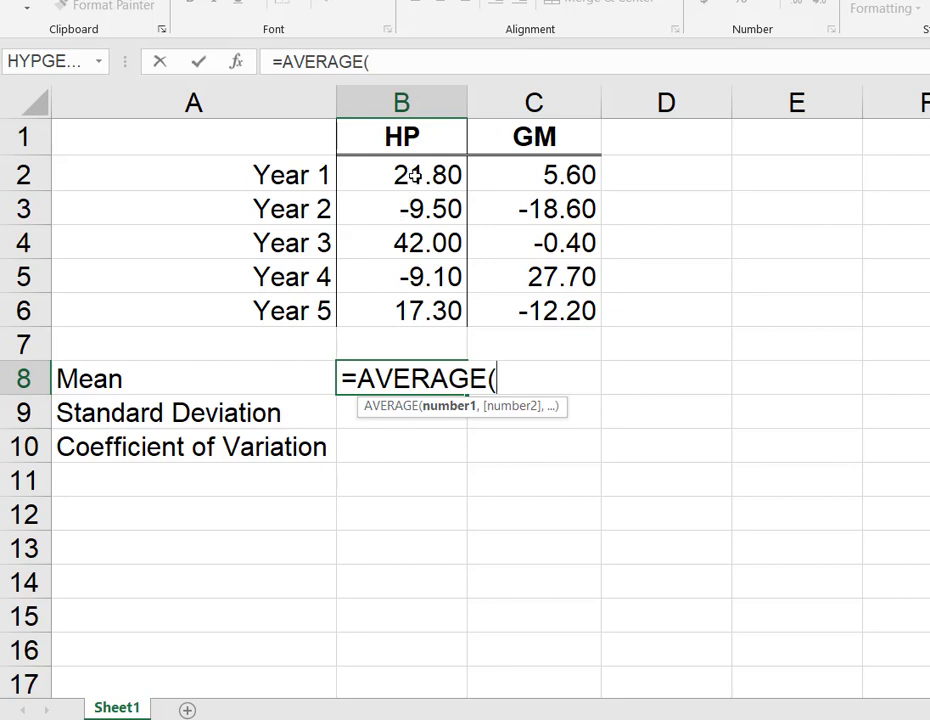
{"action": "left_click_drag", "start_coordinate": [415, 174], "coordinate": [409, 311]}
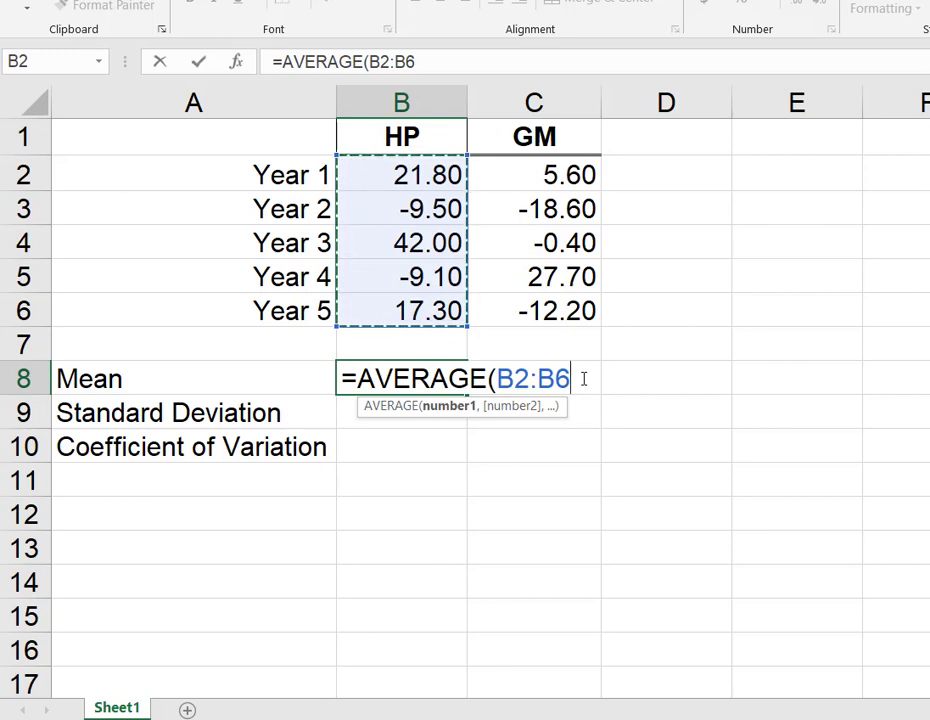
{"action": "key", "text": "Return"}
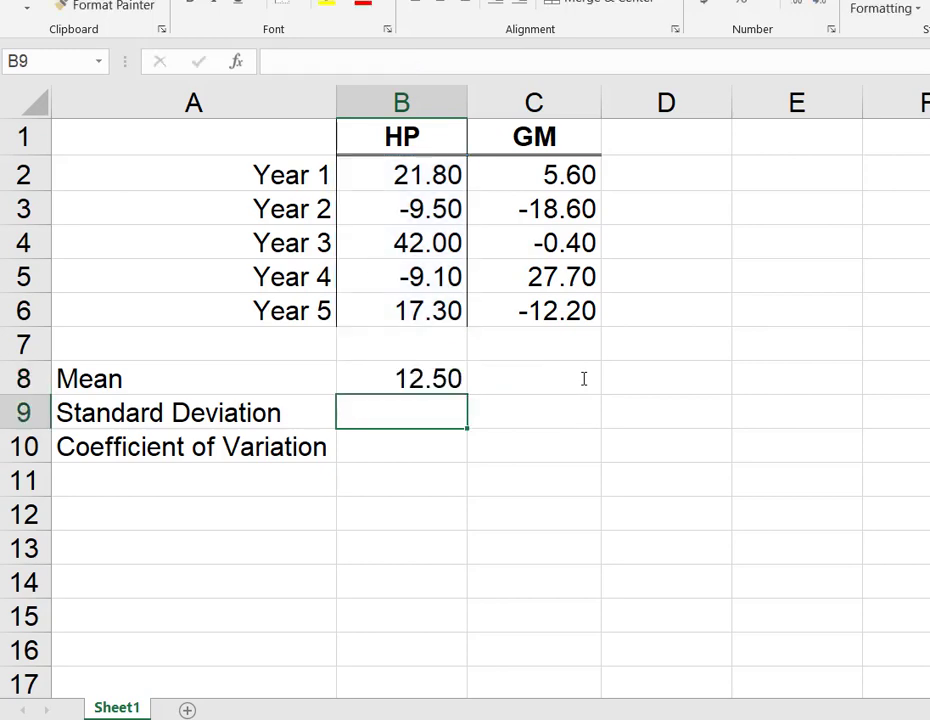
- Enter =AVERAGE(C2:C6) in C8 for GM's mean of 0.42, then verify both mean formulas
{"action": "left_click", "coordinate": [556, 380]}
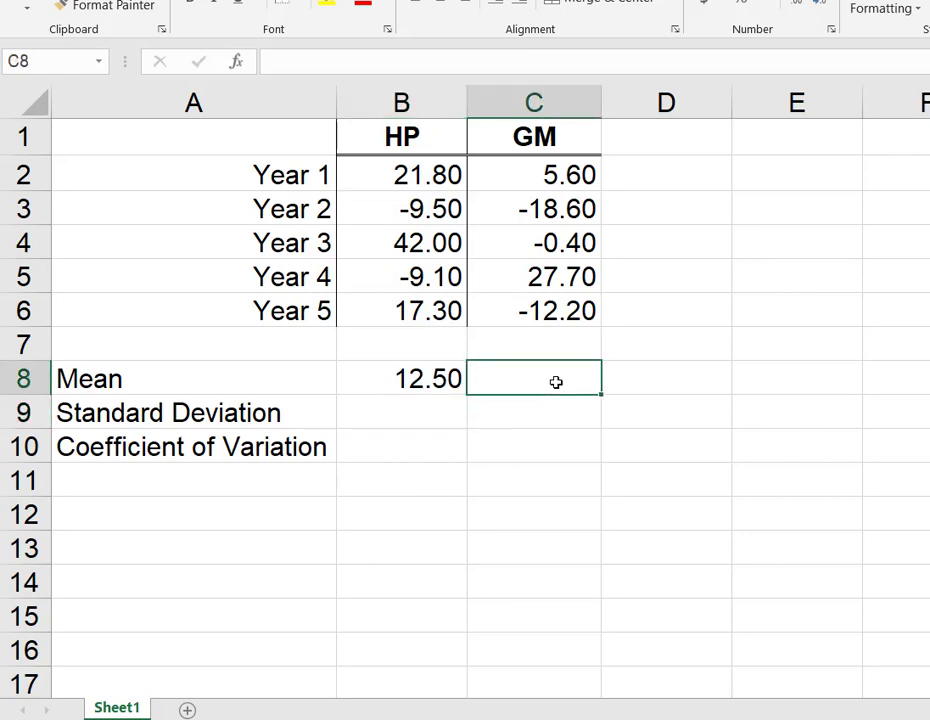
{"action": "type", "text": "=ave"}
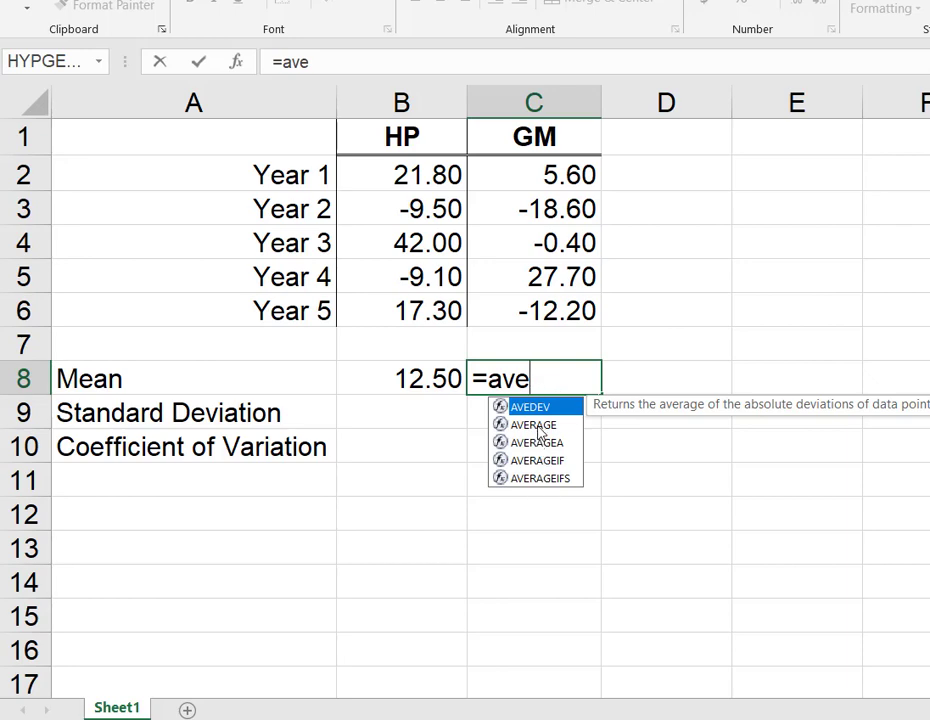
{"action": "left_click", "coordinate": [538, 428]}
{"action": "double_click", "coordinate": [538, 428]}
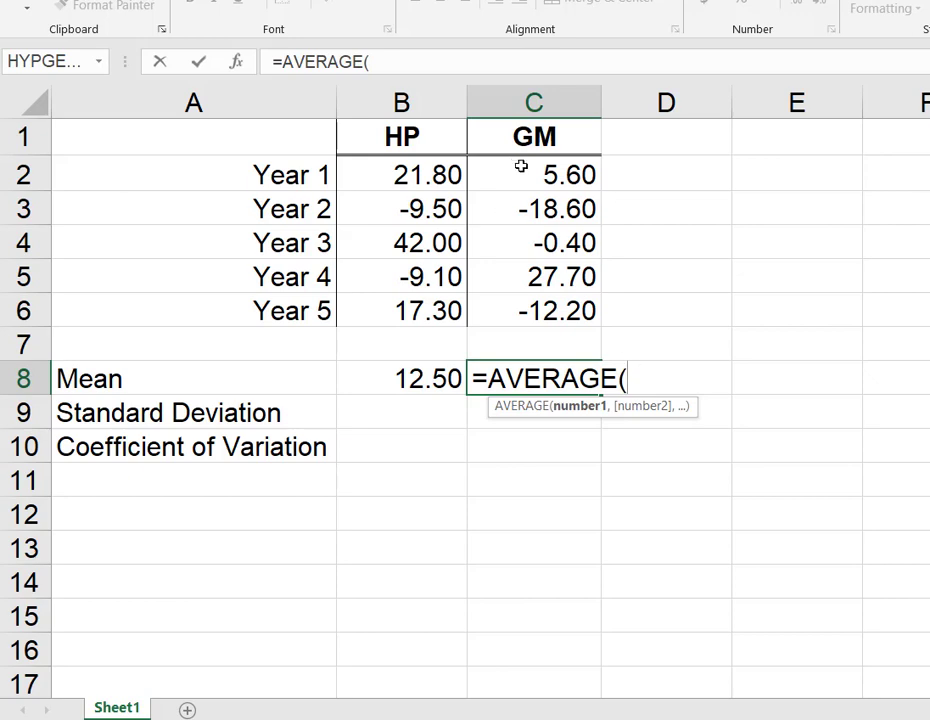
{"action": "left_click_drag", "start_coordinate": [523, 172], "coordinate": [523, 310]}
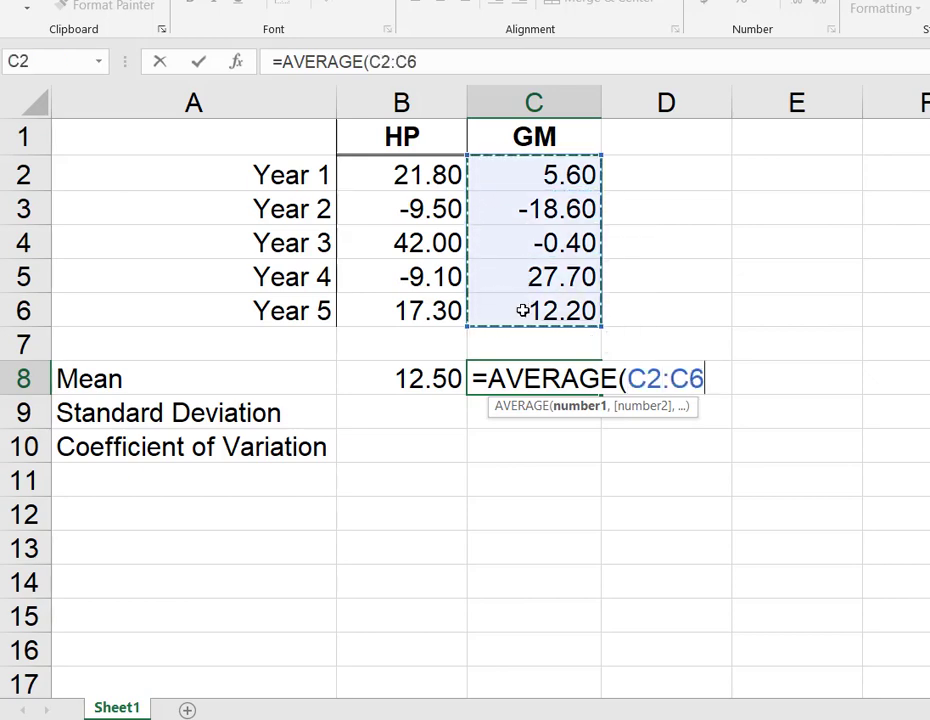
{"action": "key", "text": "Return"}
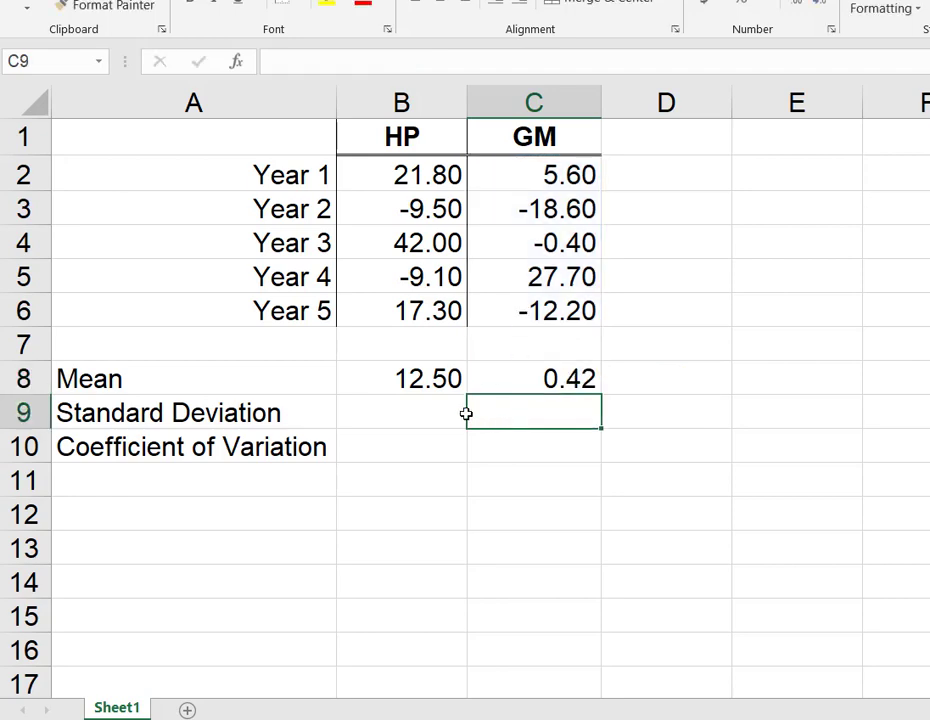
{"action": "left_click", "coordinate": [424, 383]}
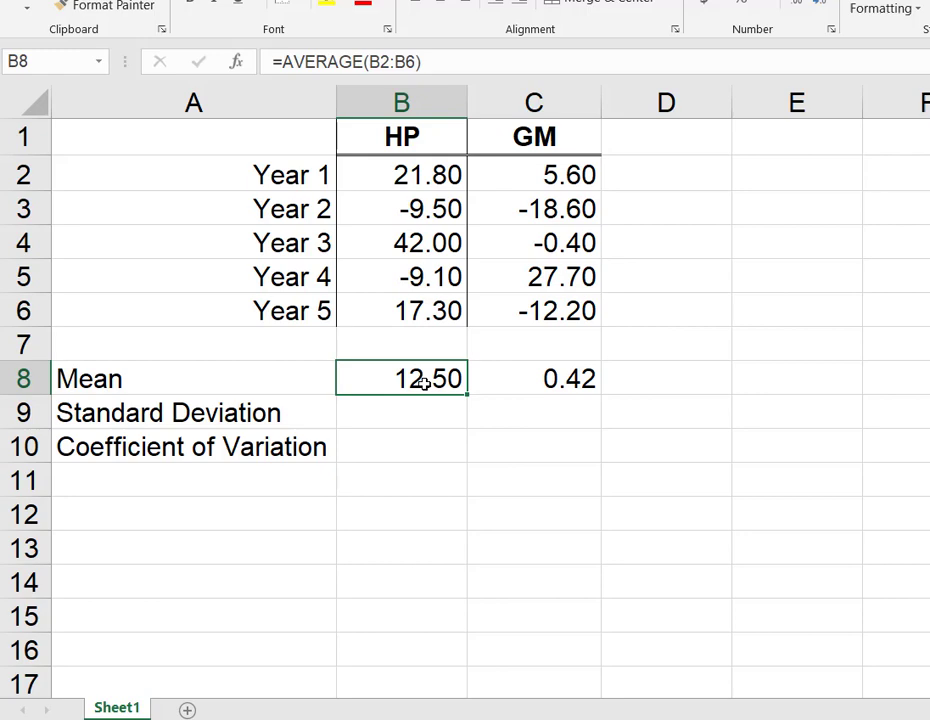
{"action": "left_click", "coordinate": [496, 382]}
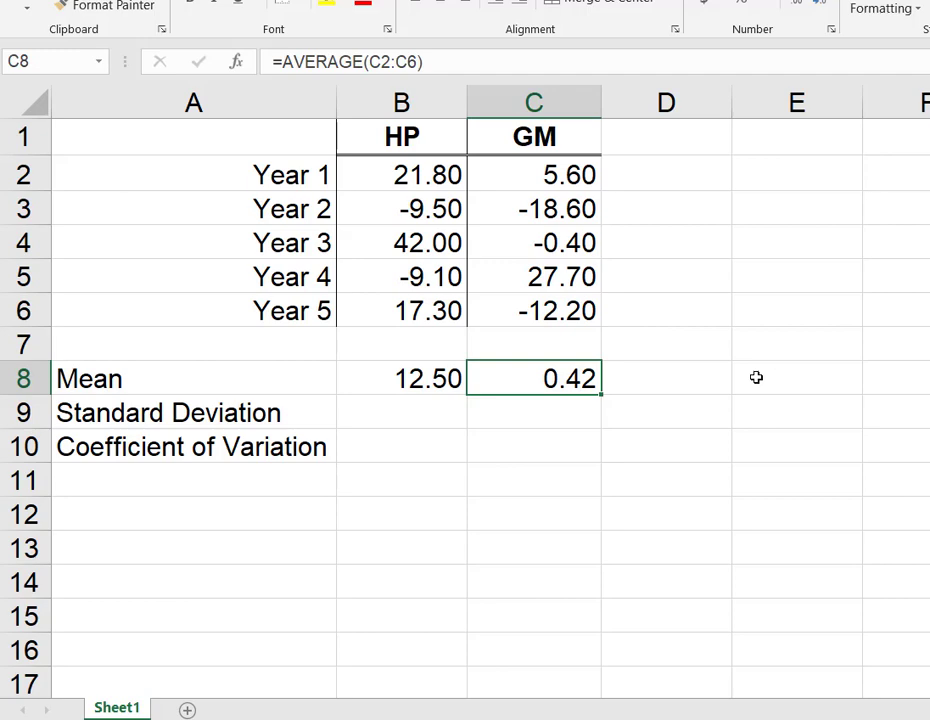
{"action": "left_click", "coordinate": [403, 413]}
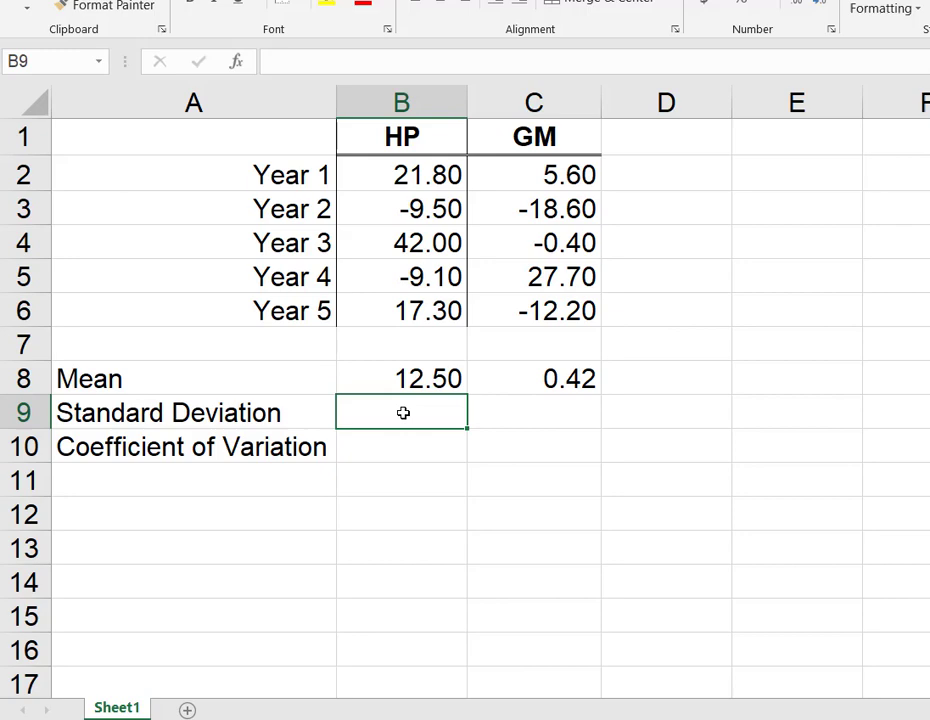
- Enter =STDEV.S(B2:B6) in B9, giving HP's sample standard deviation of 21.97
{"action": "type", "text": "="}
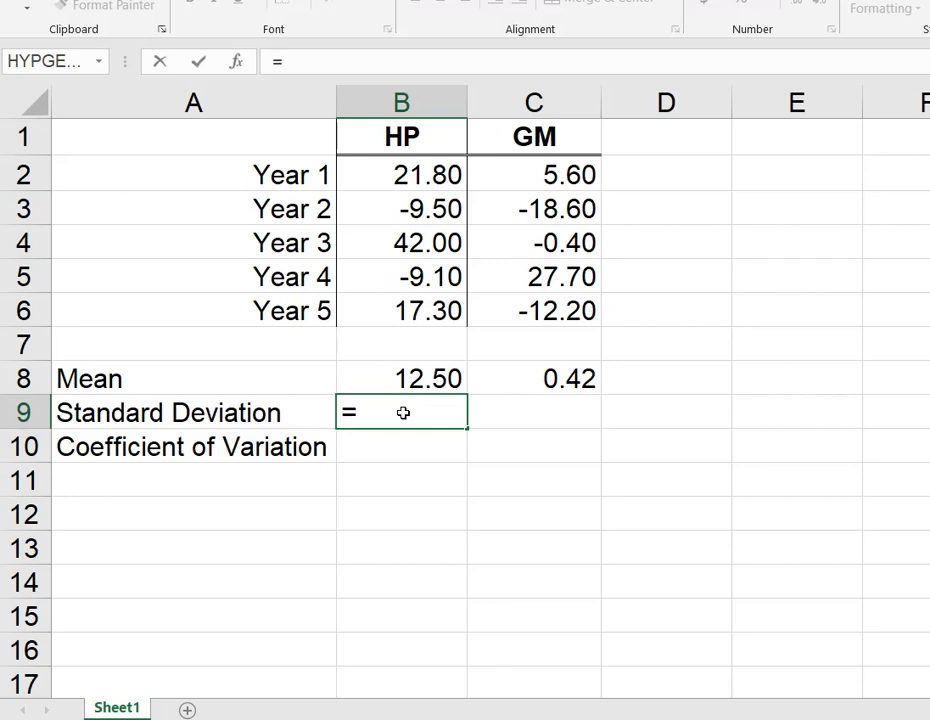
{"action": "type", "text": "ST"}
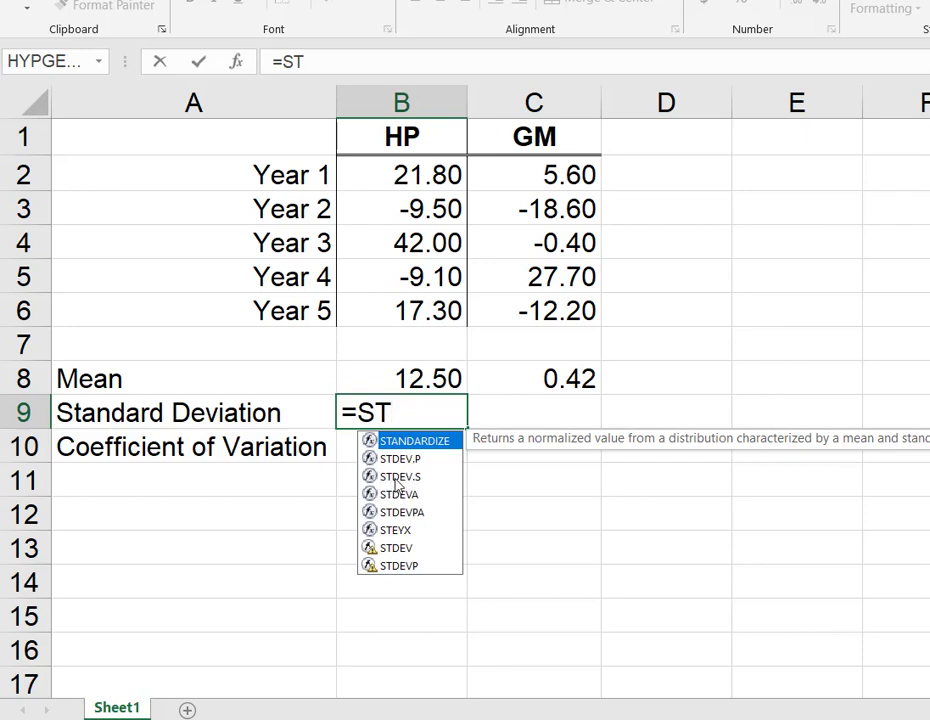
{"action": "left_click", "coordinate": [402, 478]}
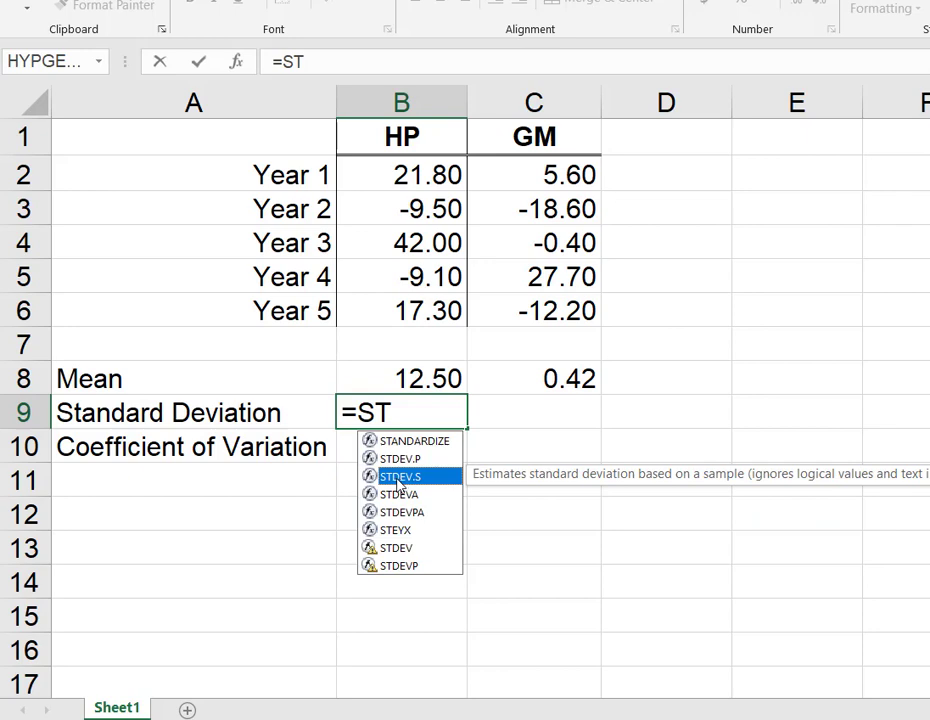
{"action": "double_click", "coordinate": [399, 478]}
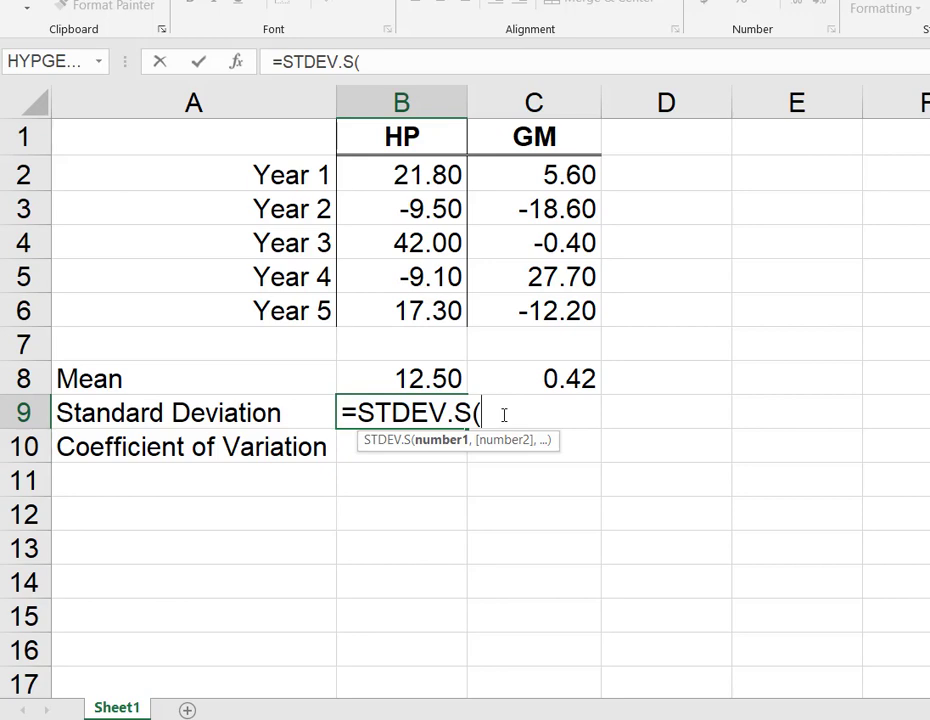
{"action": "type", "text": "B"}
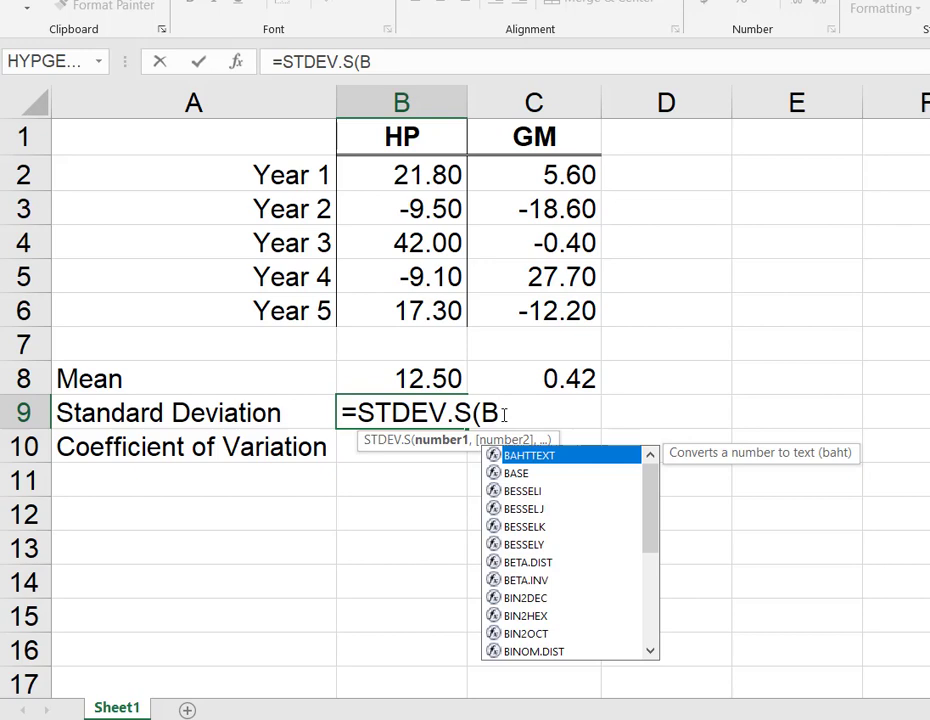
{"action": "type", "text": "2"}
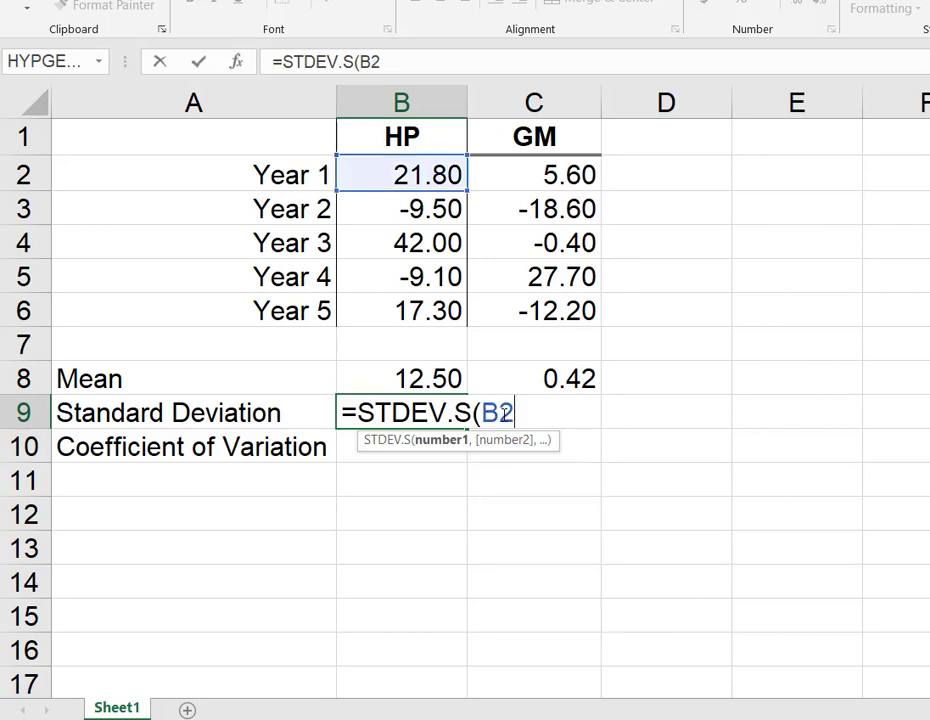
{"action": "type", "text": ":B6"}
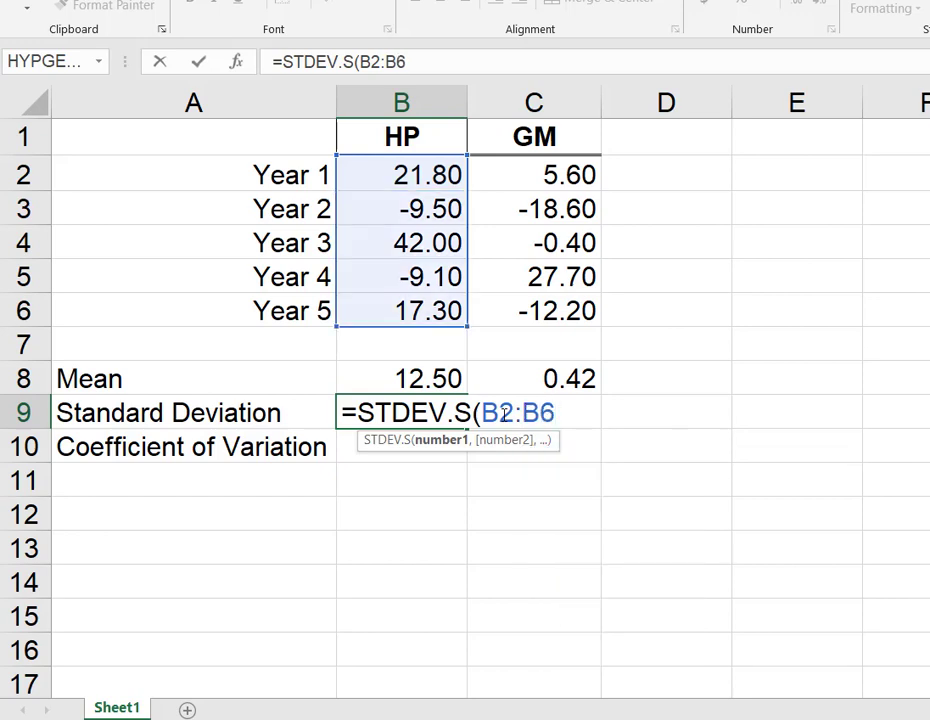
{"action": "type", "text": ")"}
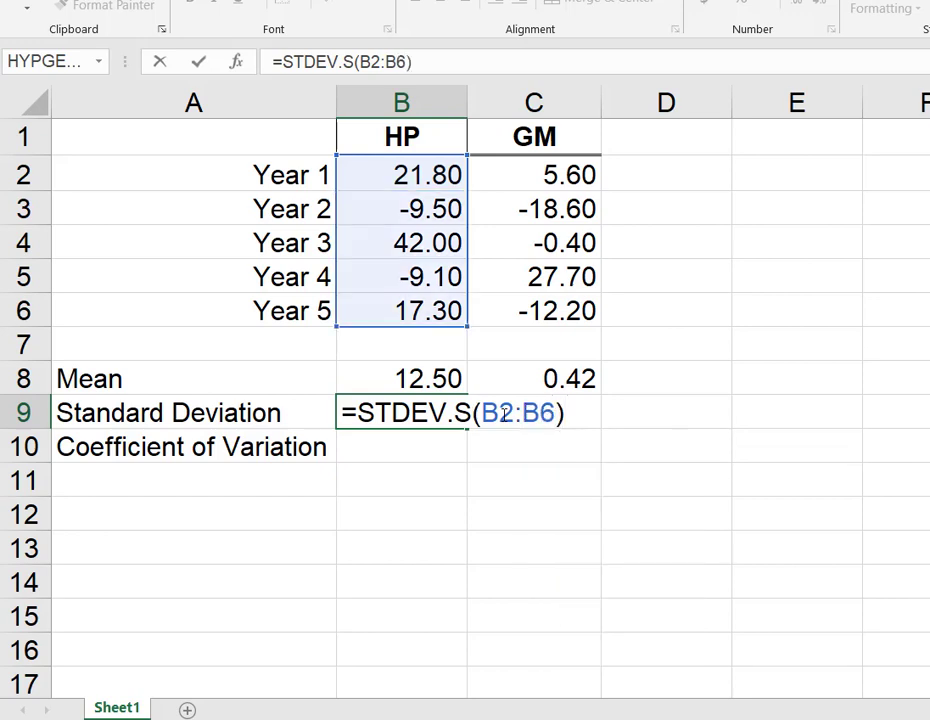
{"action": "key", "text": "Return"}
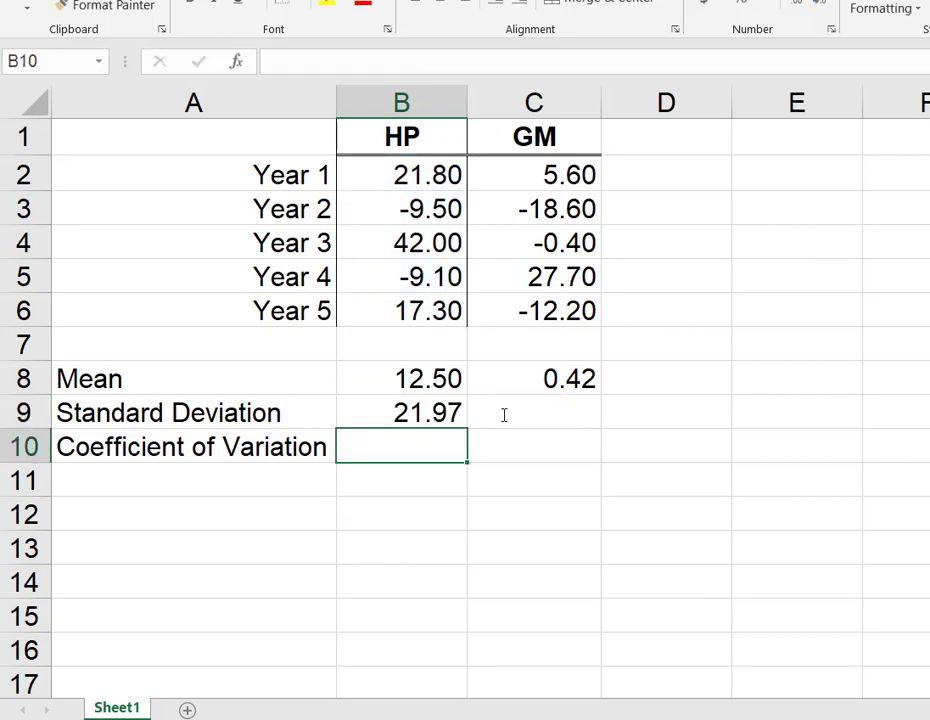
- Enter =STDEV.S(C2:C6) in C9, giving GM's sample standard deviation of 17.98
{"action": "left_click", "coordinate": [564, 417]}
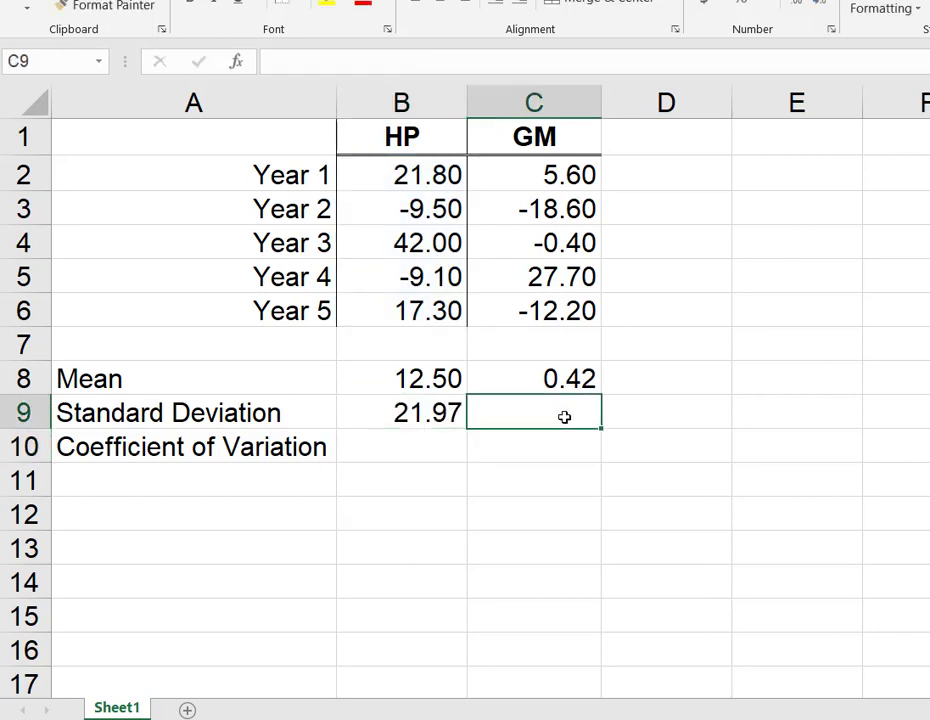
{"action": "type", "text": "="}
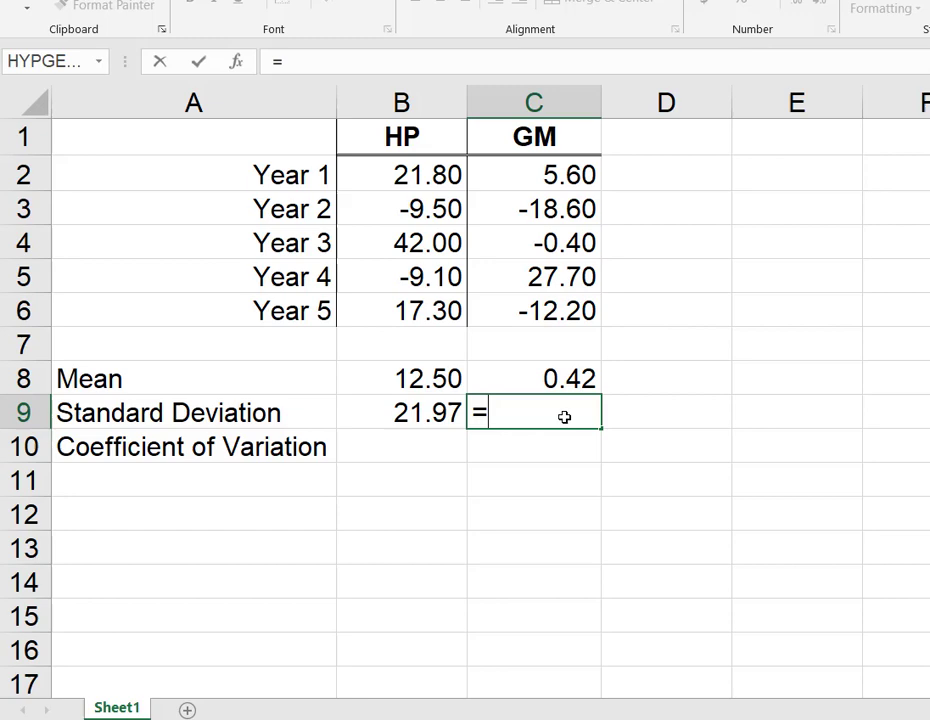
{"action": "type", "text": "ST"}
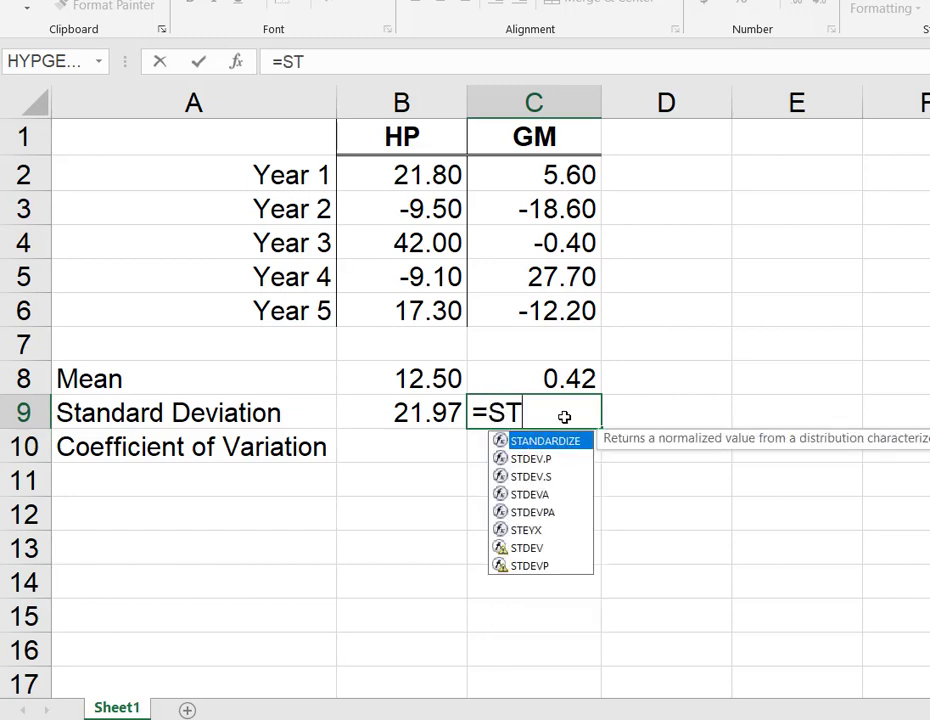
{"action": "left_click", "coordinate": [528, 484]}
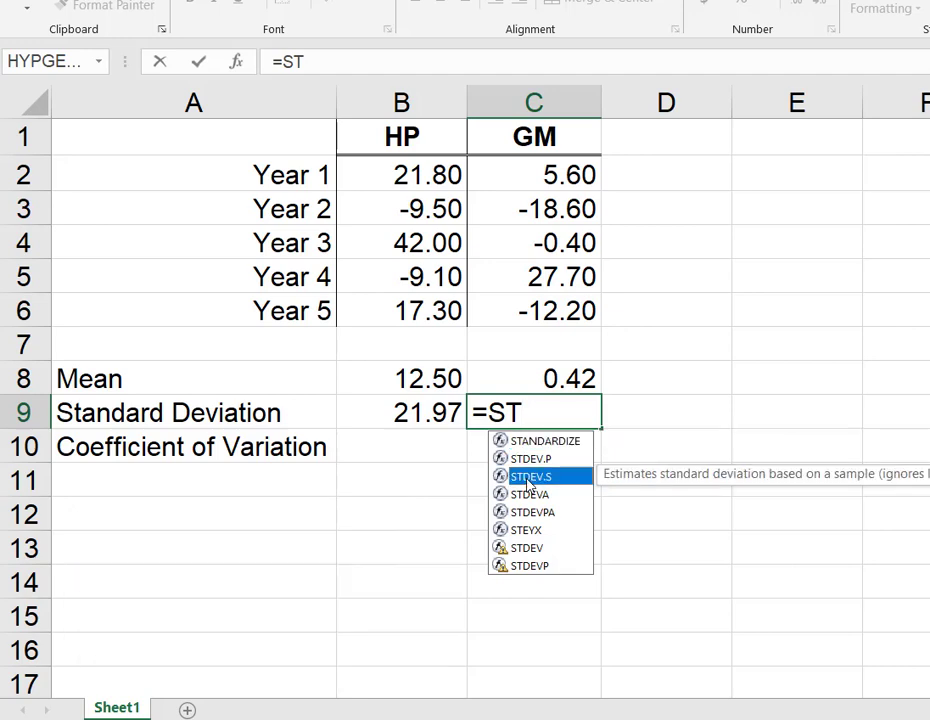
{"action": "double_click", "coordinate": [528, 477]}
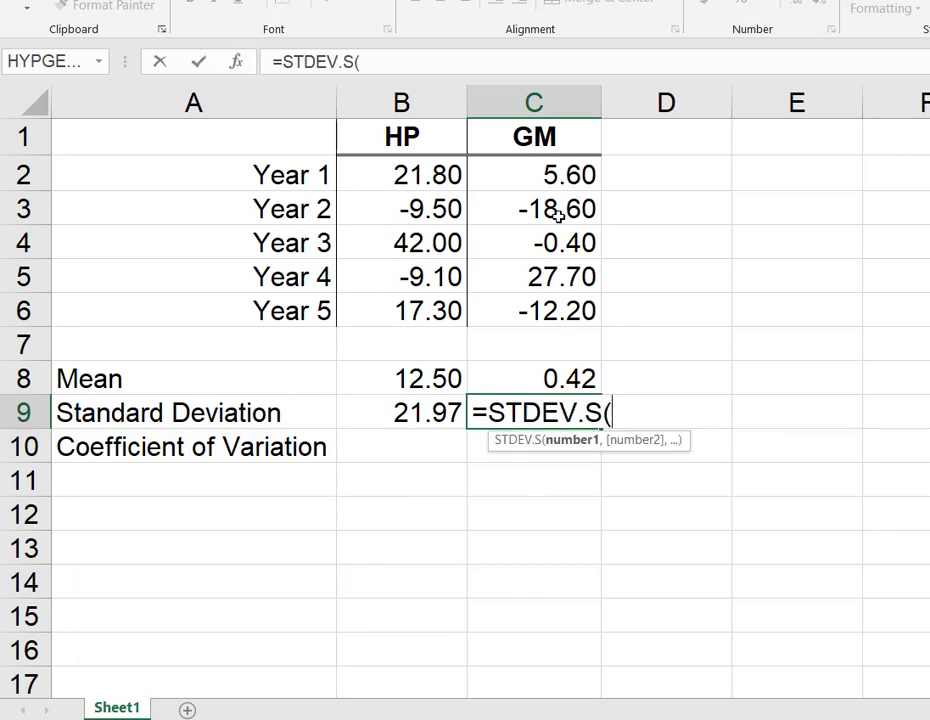
{"action": "left_click_drag", "start_coordinate": [522, 178], "coordinate": [530, 311]}
{"action": "key", "text": "Return"}
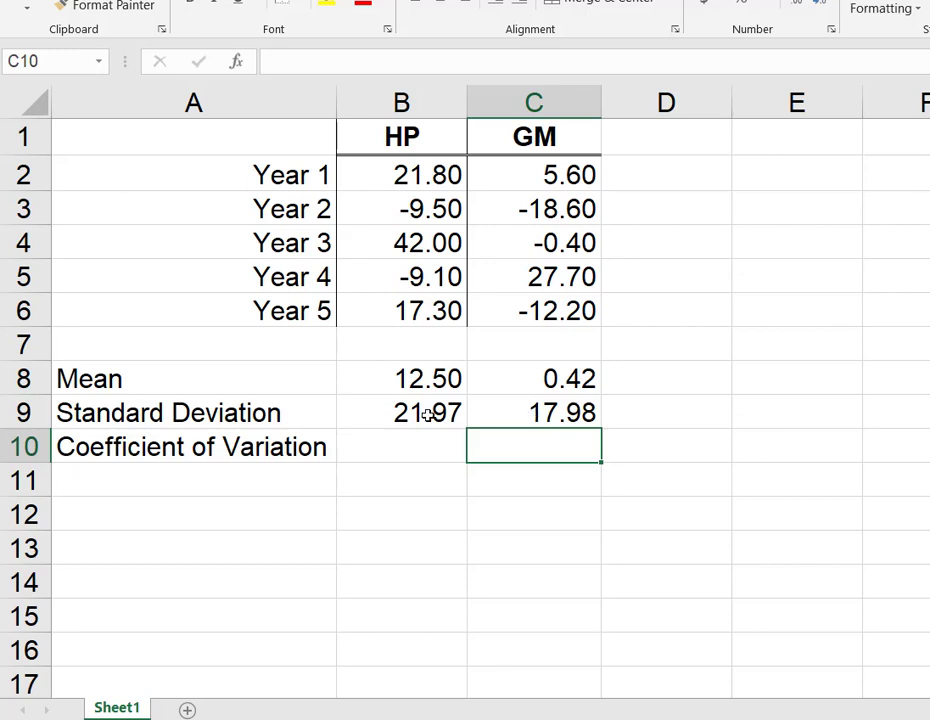
{"action": "left_click", "coordinate": [426, 448]}
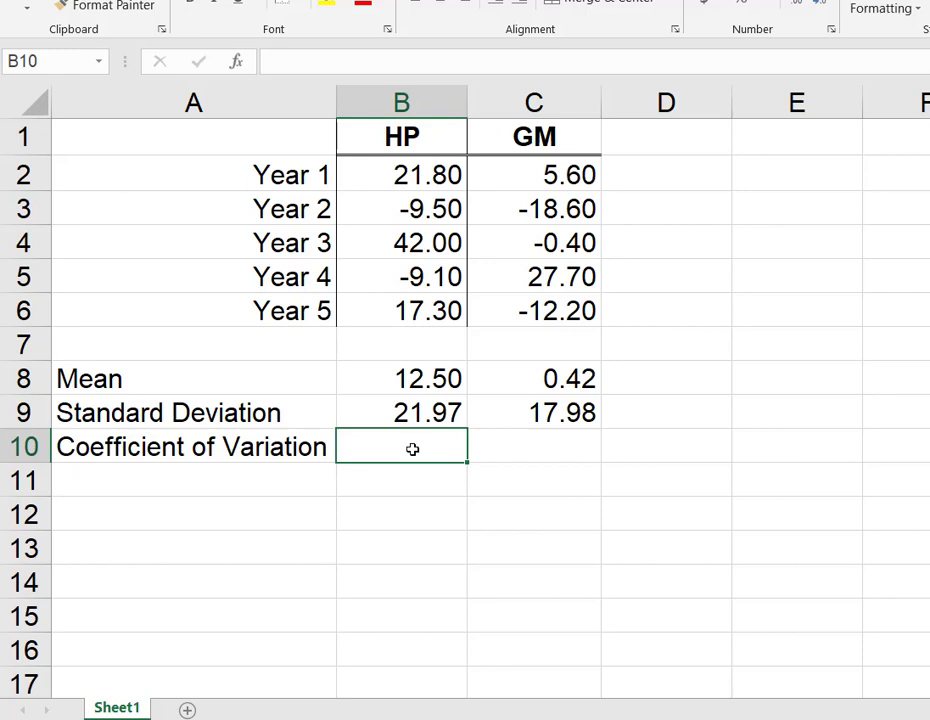
- Enter =B9/B8 in B10 for HP's coefficient of variation of 1.76
{"action": "type", "text": "="}
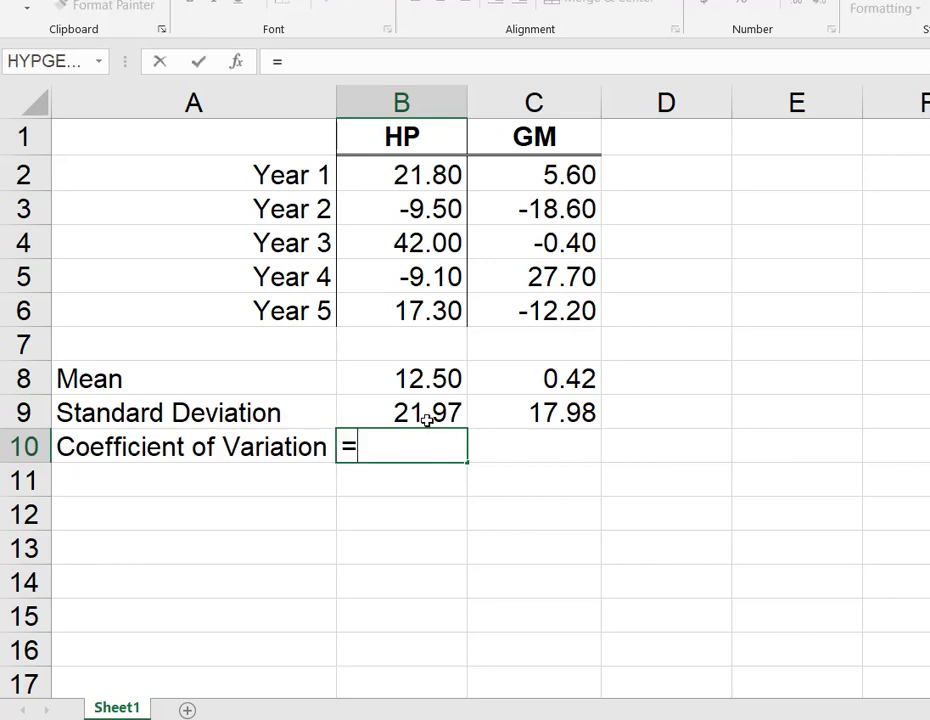
{"action": "left_click", "coordinate": [428, 411]}
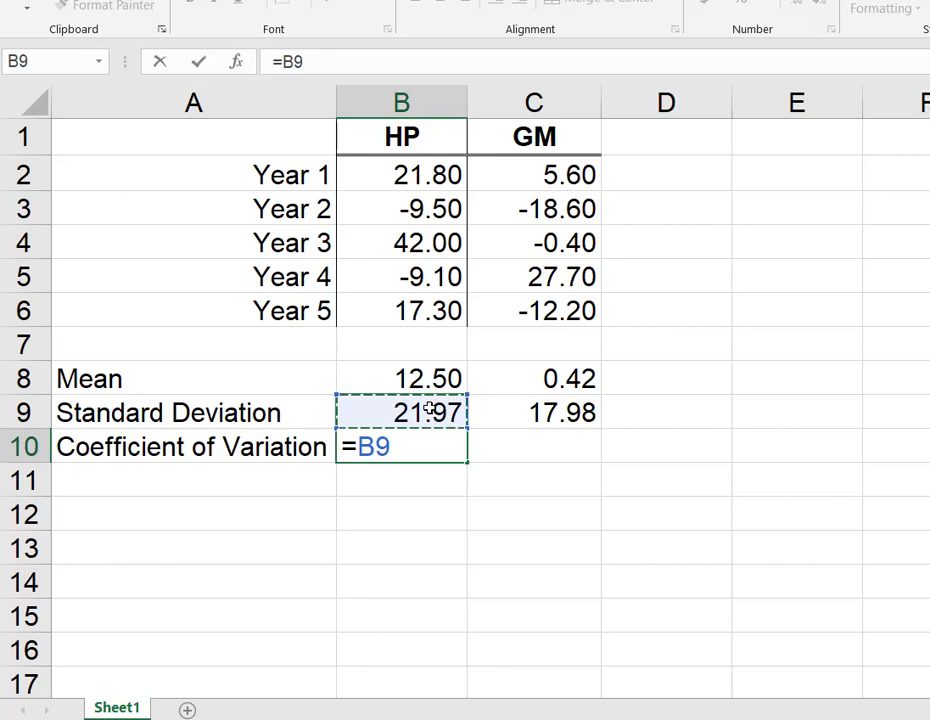
{"action": "type", "text": "/"}
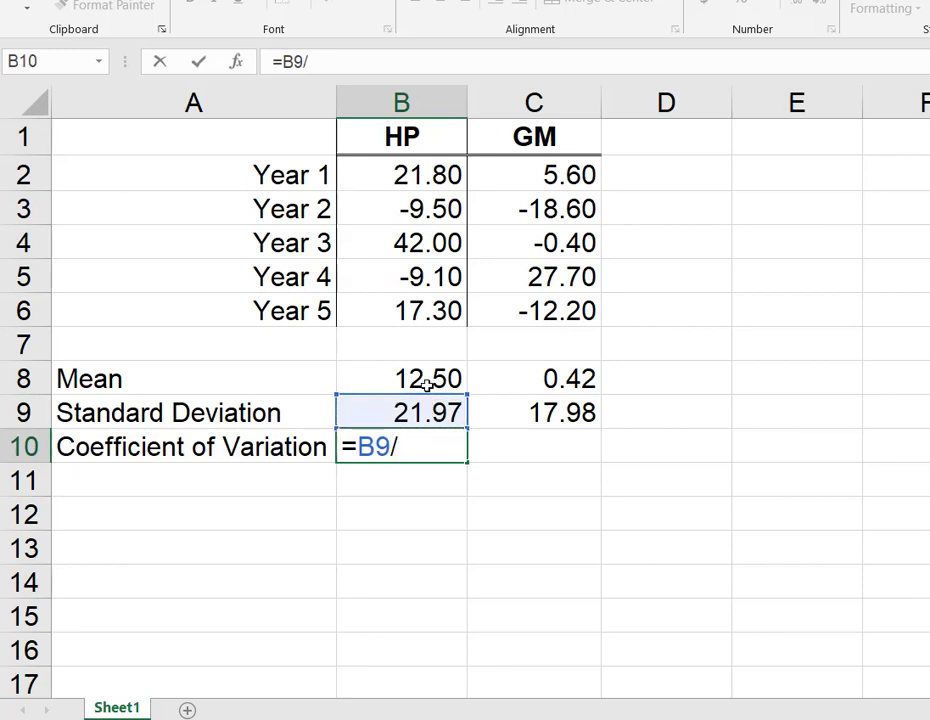
{"action": "left_click", "coordinate": [428, 379]}
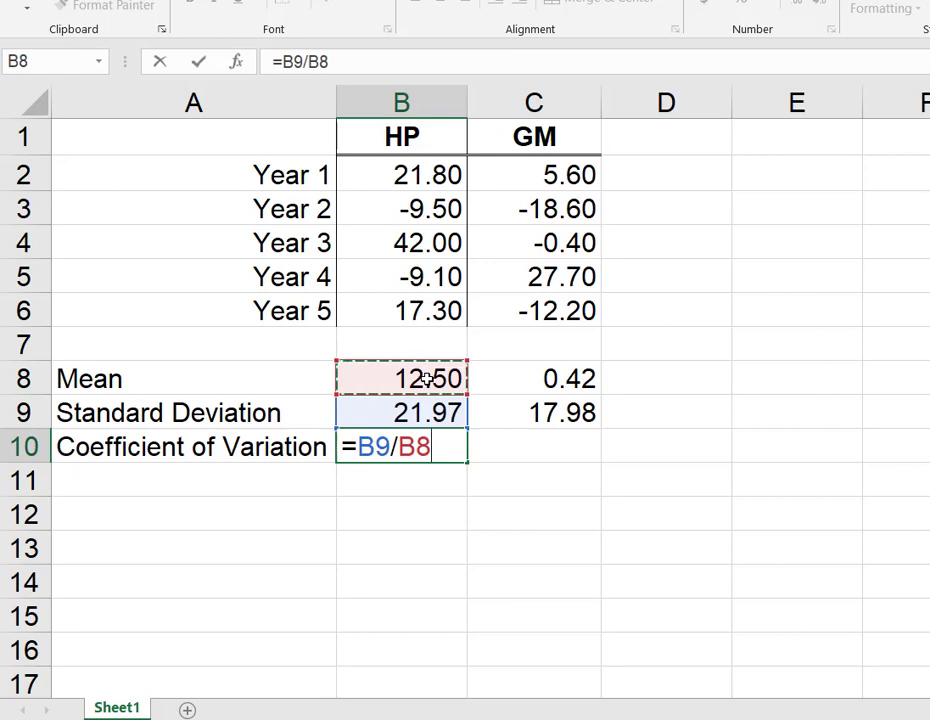
{"action": "key", "text": "Return"}
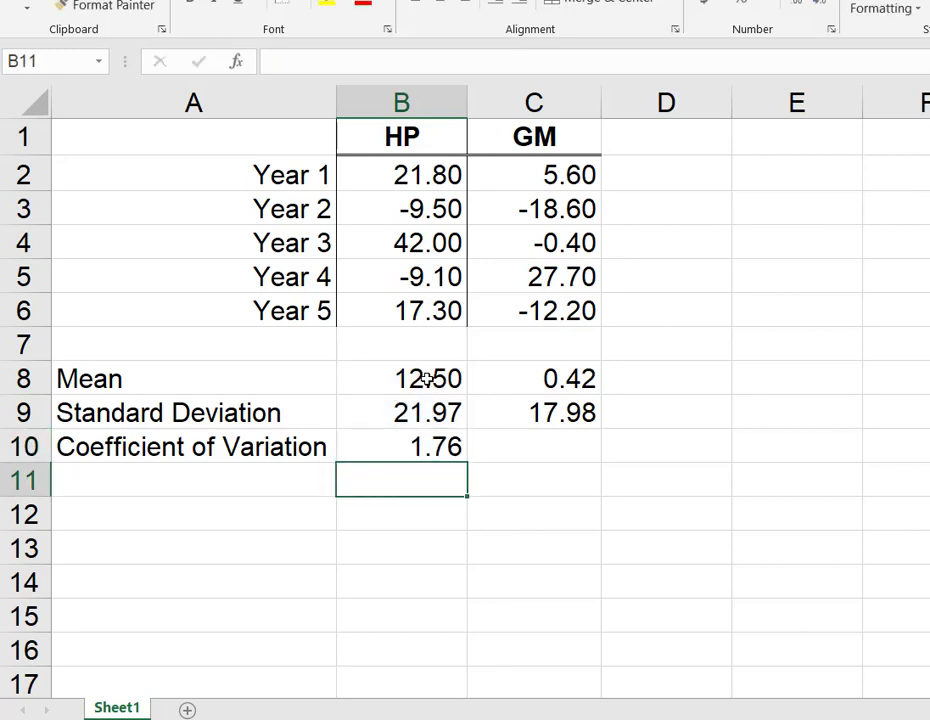
- Enter =C9/C8 in C10 for GM's coefficient of variation of 42.80, then verify the HP formula
{"action": "left_click", "coordinate": [535, 446]}
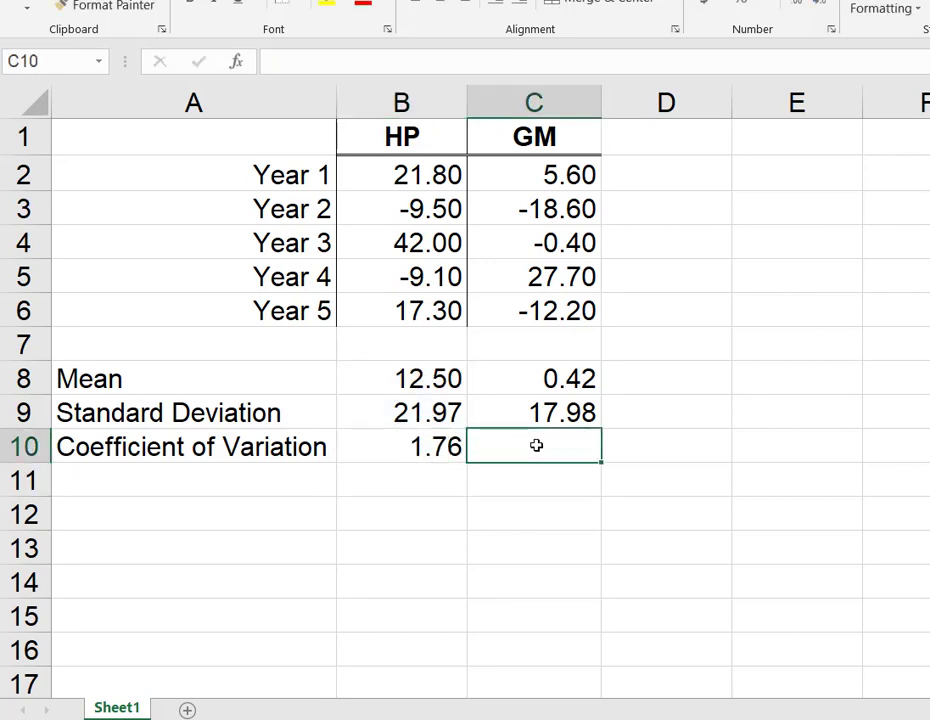
{"action": "type", "text": "="}
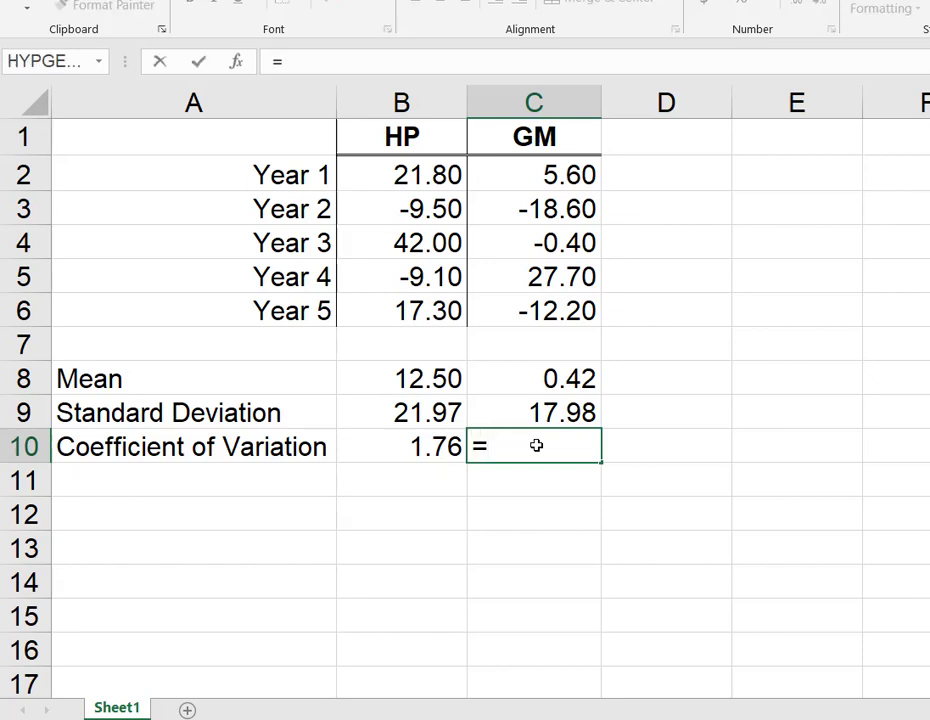
{"action": "left_click", "coordinate": [548, 412]}
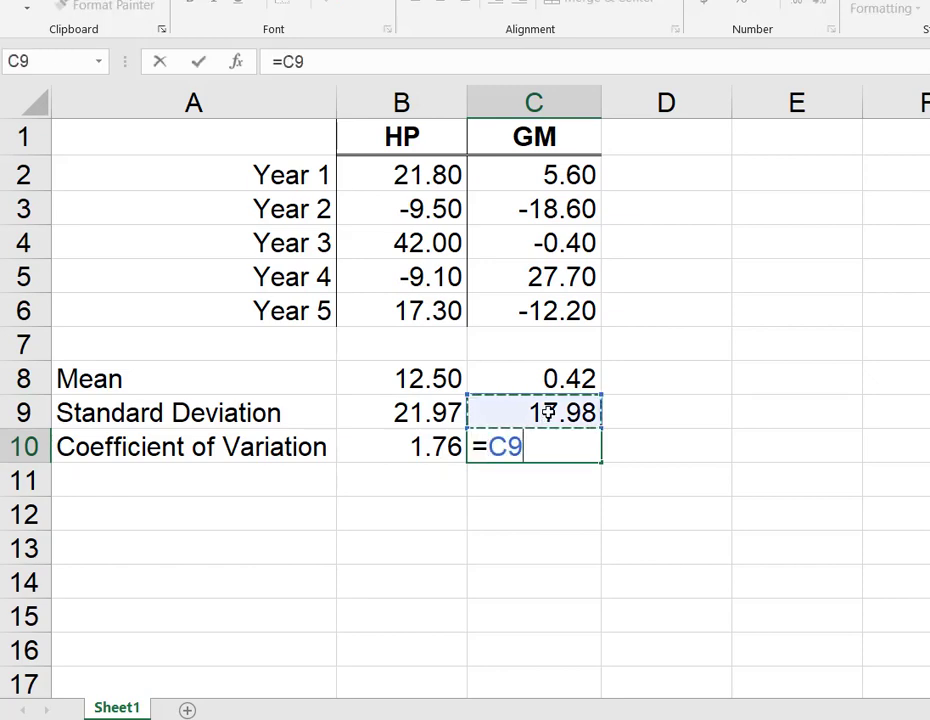
{"action": "type", "text": "/"}
{"action": "left_click", "coordinate": [555, 378]}
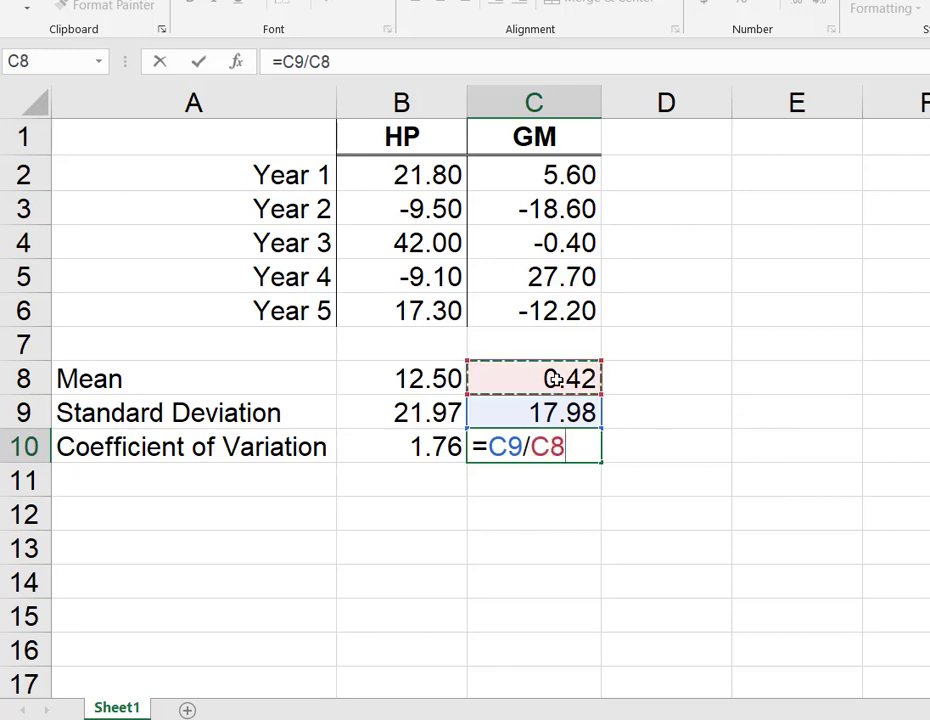
{"action": "key", "text": "Return"}
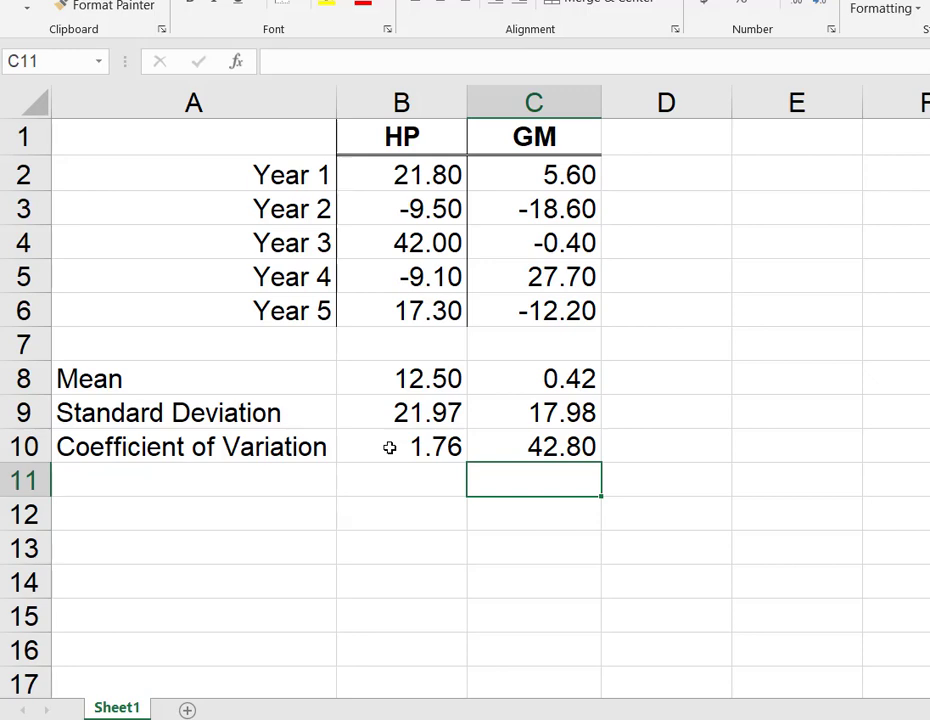
{"action": "left_click", "coordinate": [389, 447]}
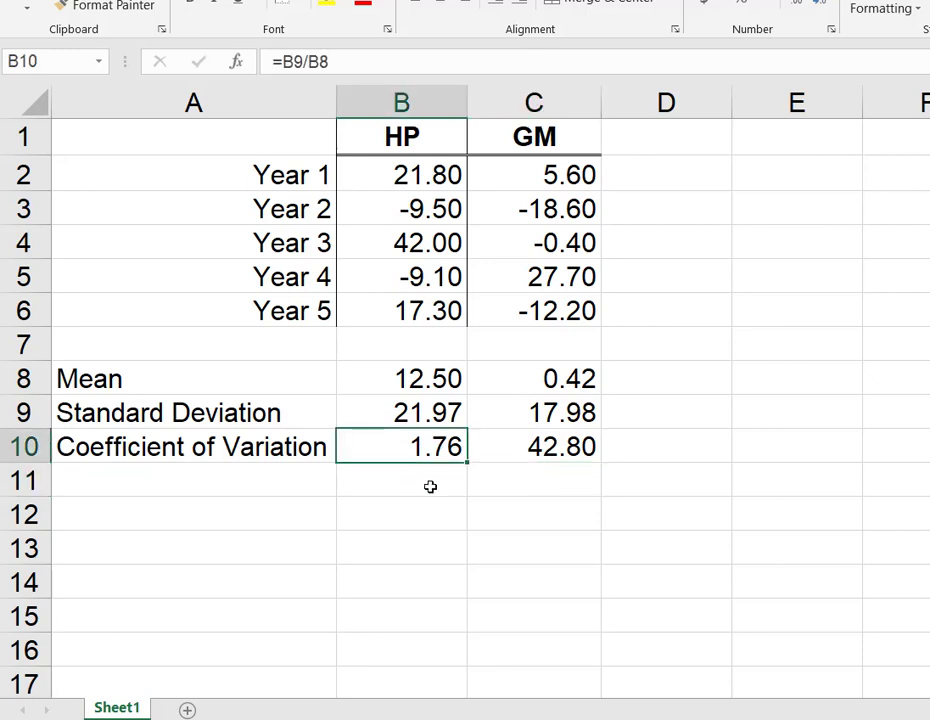